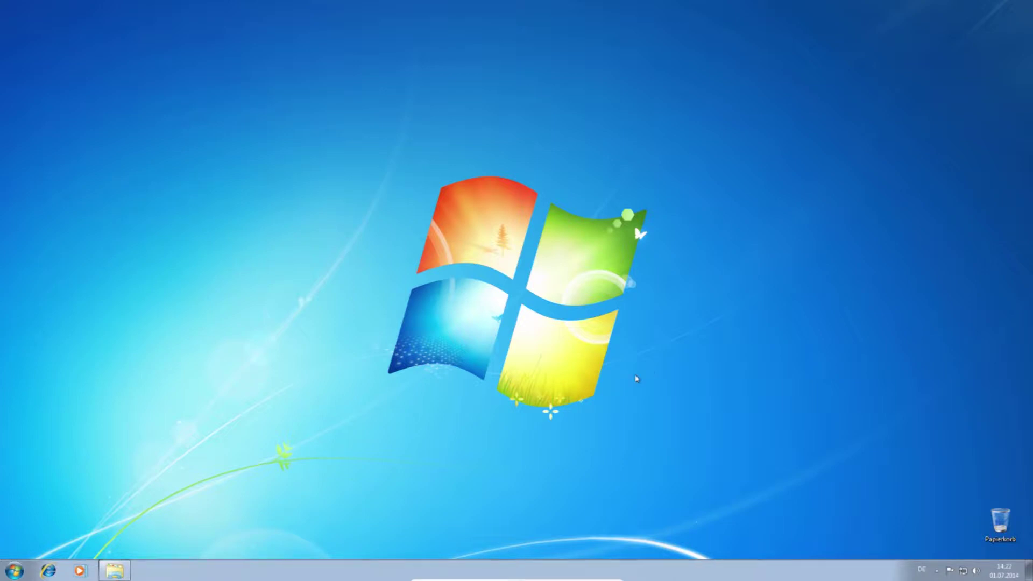
- Open the taskbar and Start menu properties and move the dialog clear of the screen edge
mouse_move(526, 580)
right_click(252, 577)
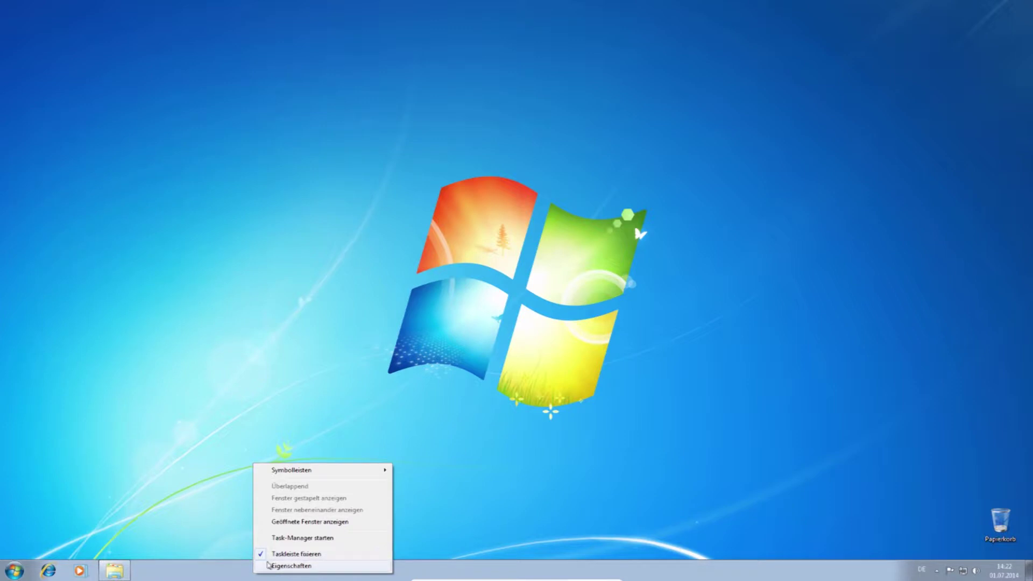
click(269, 565)
drag(127, 328, 354, 332)
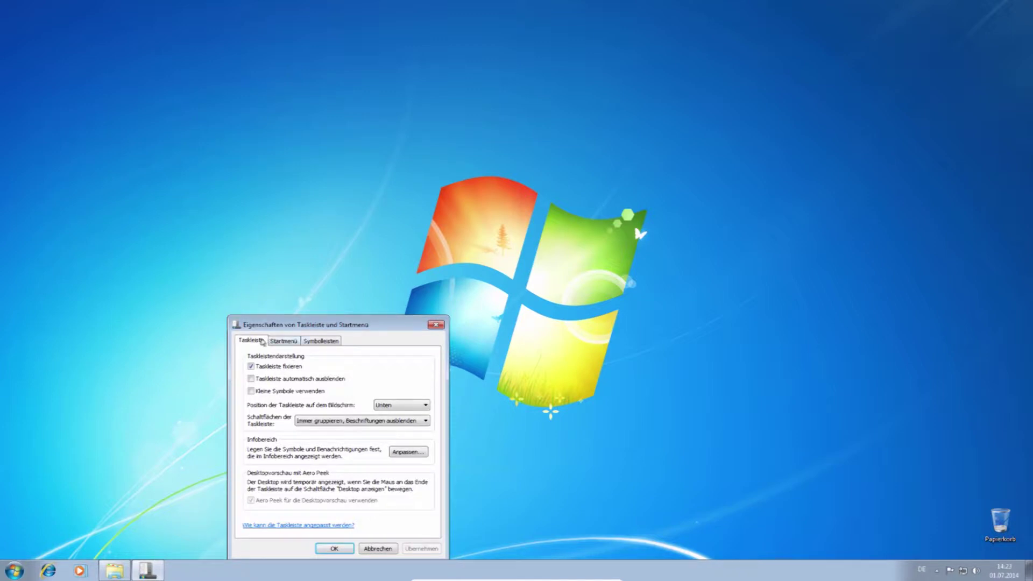
- Disable "Taskleiste fixieren", apply it, and dock the unlocked taskbar on the left edge of the desktop
click(293, 366)
click(422, 549)
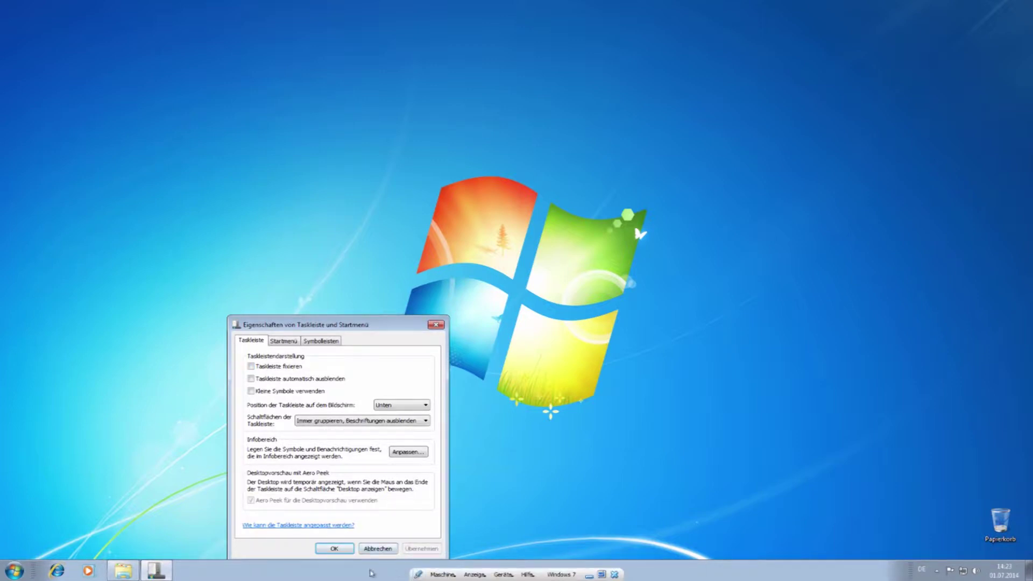
click(372, 572)
drag(167, 538, 8, 474)
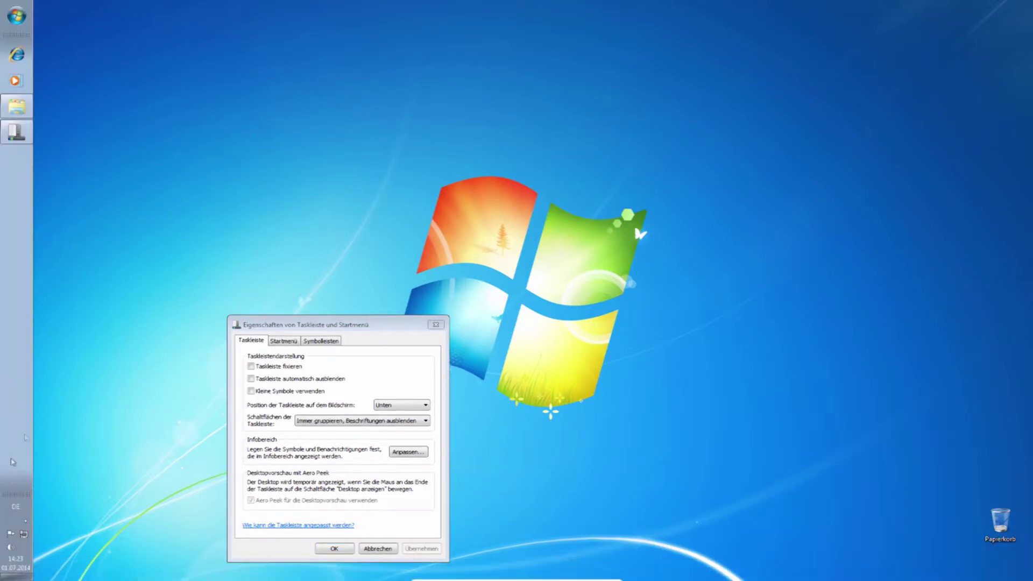
- Return the taskbar to the bottom edge of the desktop and lock it again with "Taskleiste fixieren"
drag(2, 297, 788, 545)
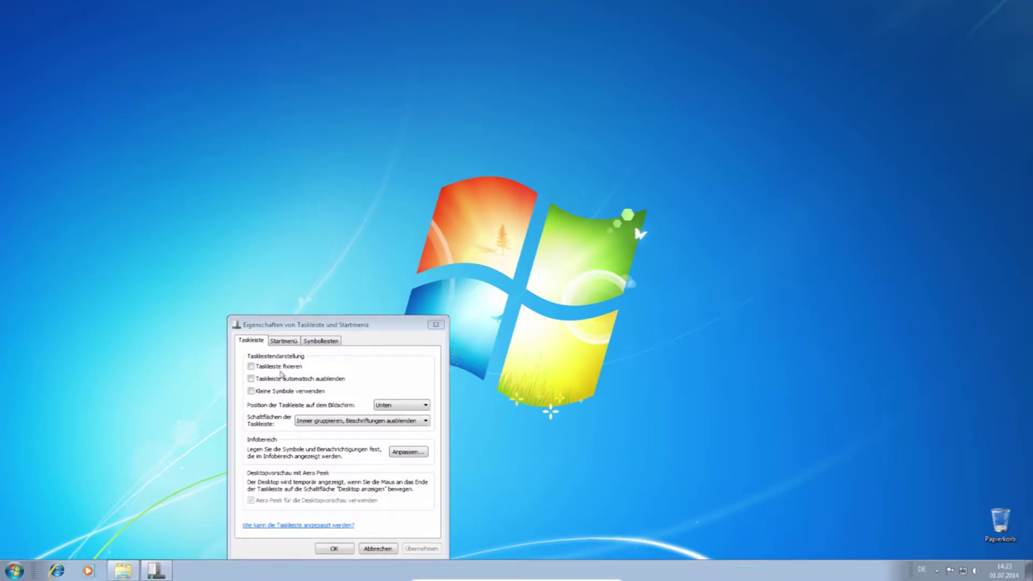
click(252, 366)
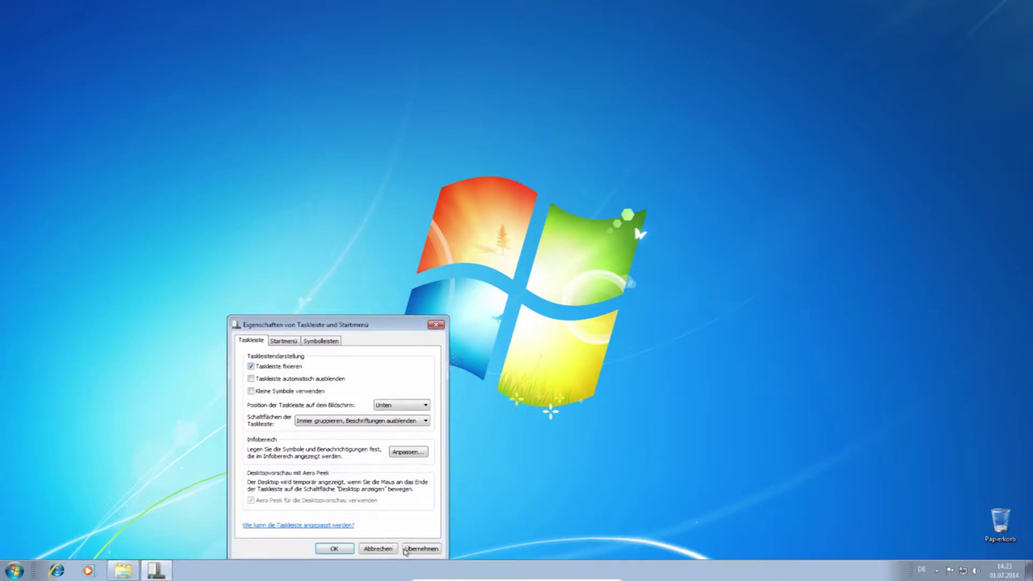
click(421, 549)
- Apply "Taskleiste automatisch ausblenden", reveal the hidden taskbar at the desktop edge, and turn the option off again
click(294, 379)
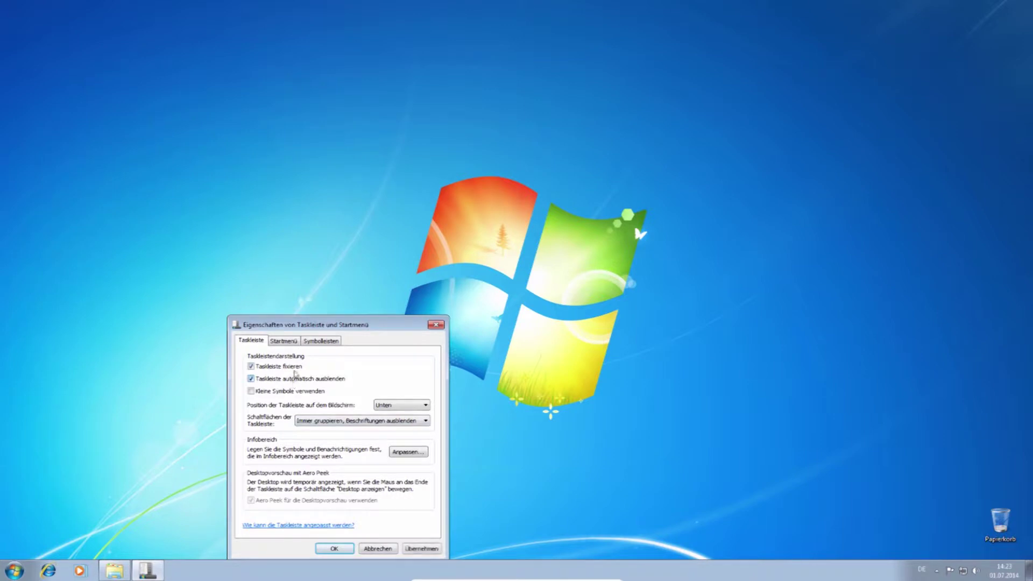
drag(349, 327, 328, 242)
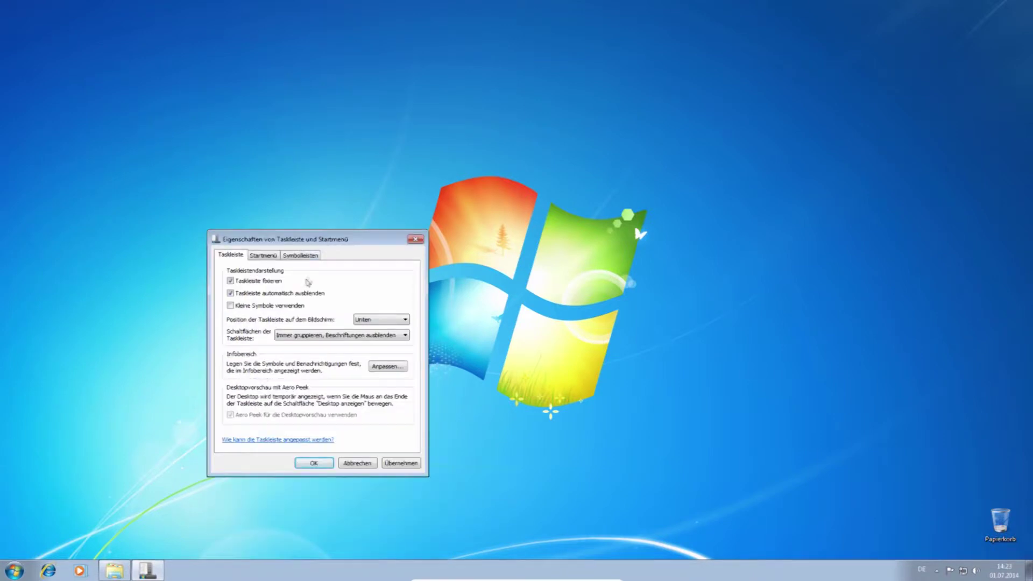
click(394, 464)
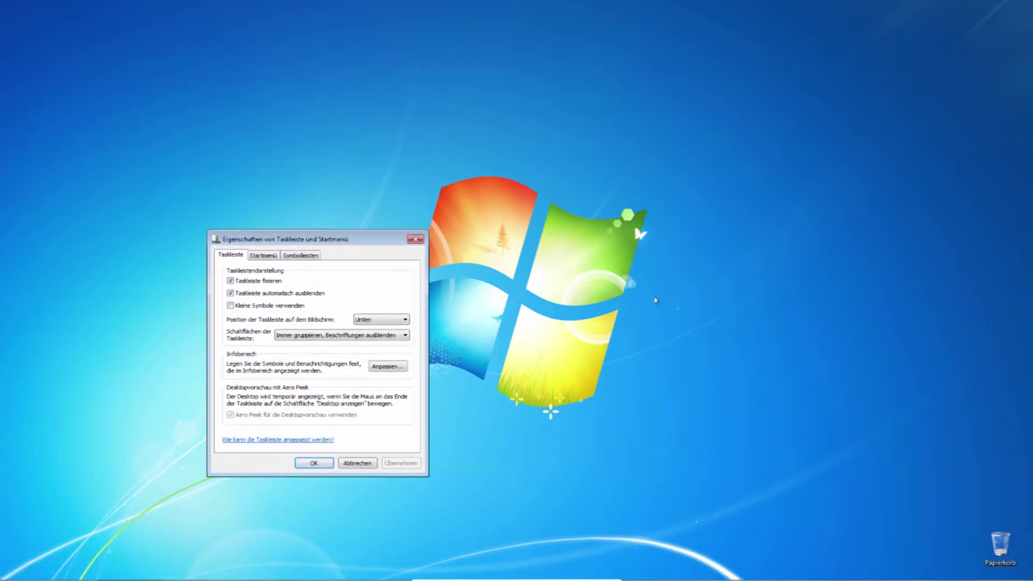
mouse_move(755, 580)
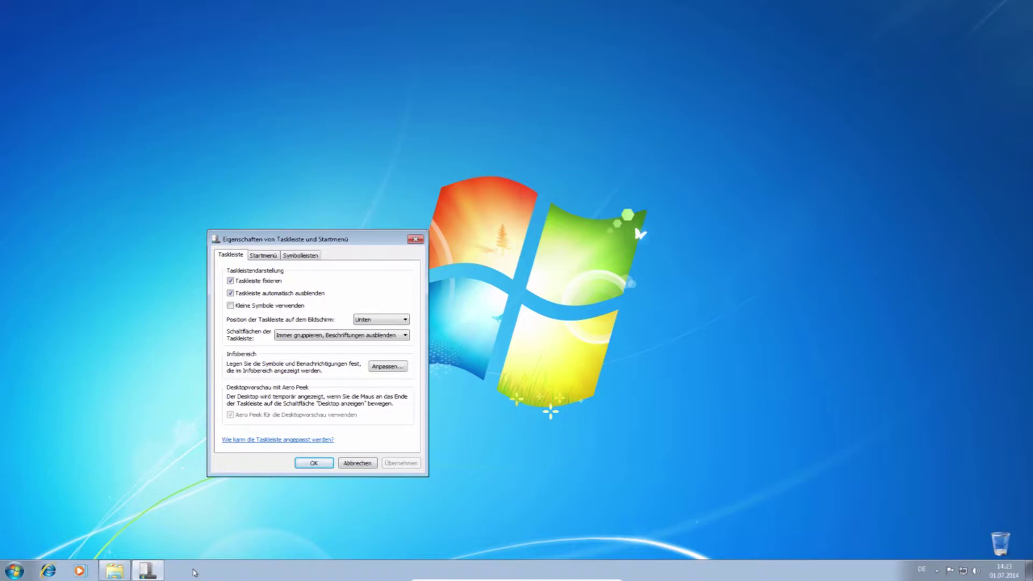
click(296, 293)
click(397, 465)
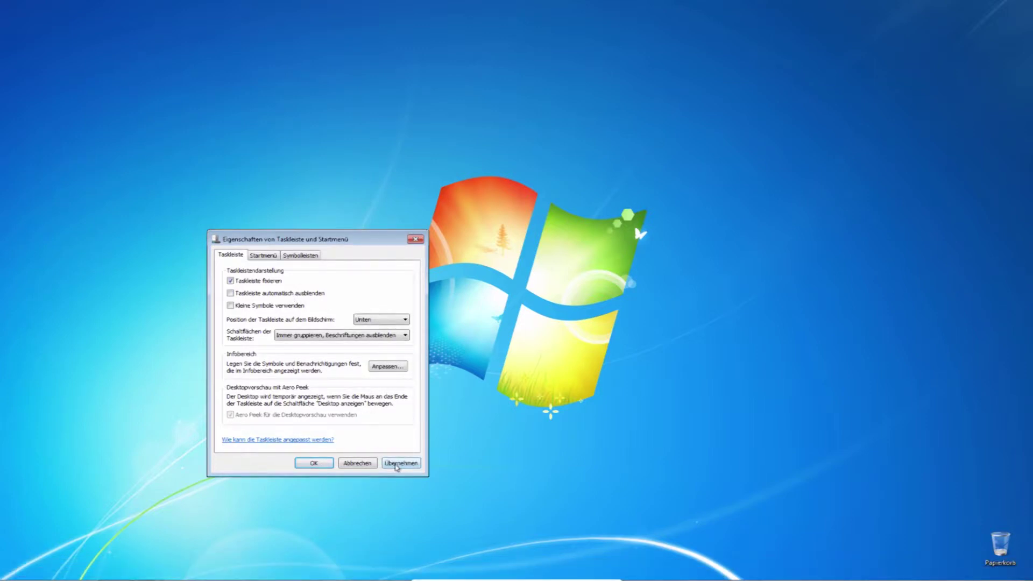
- Apply "Kleine Symbole verwenden" to the taskbar and switch back to the normal icon size
click(243, 306)
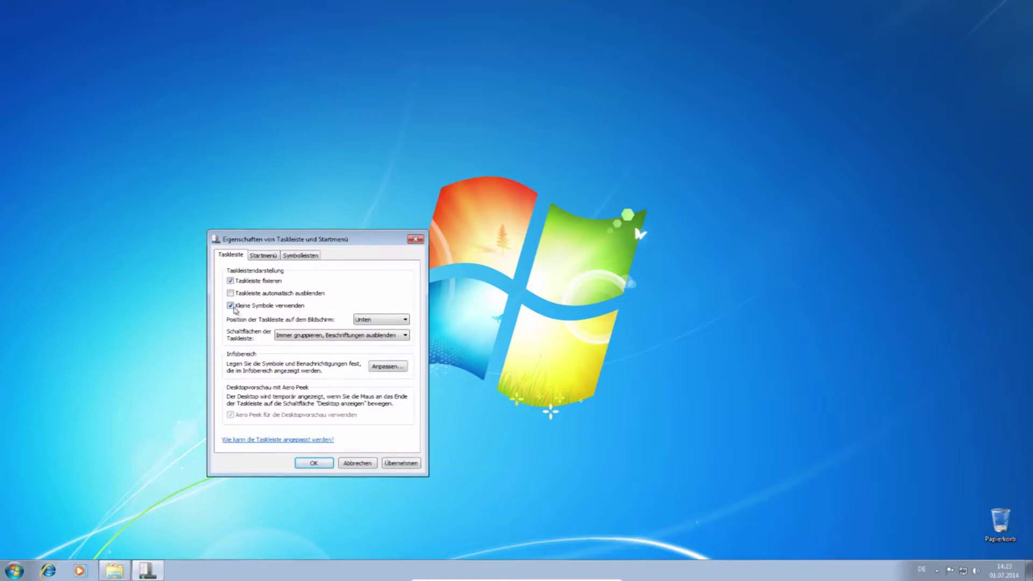
click(412, 465)
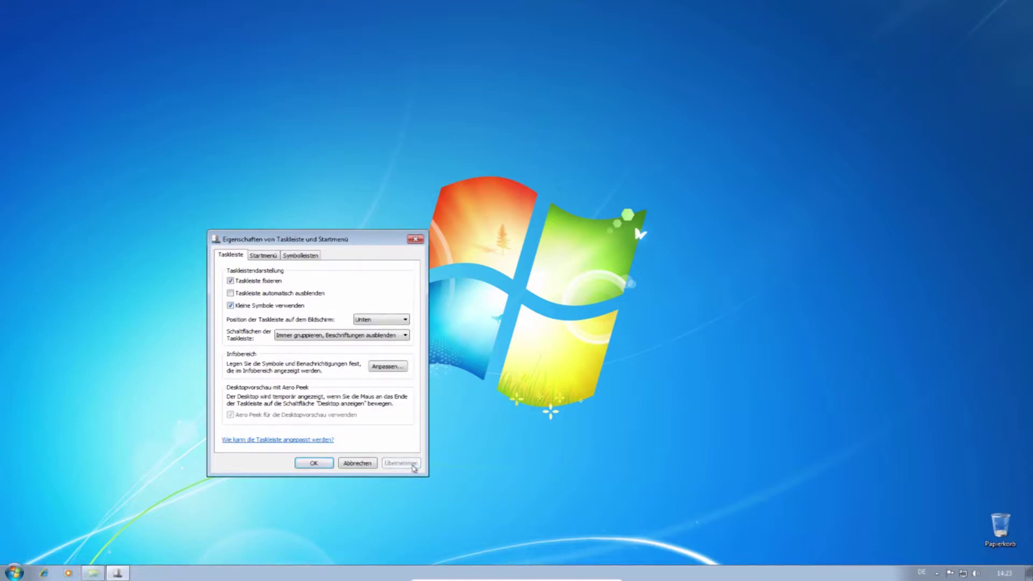
click(251, 306)
click(405, 465)
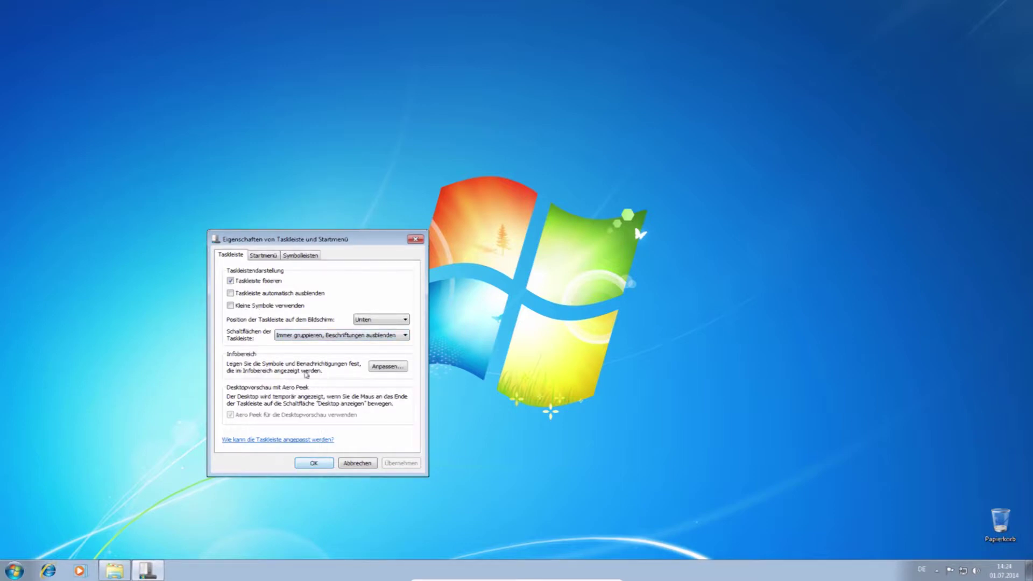
- Examine the available choices for the taskbar's screen position and for its button grouping
click(378, 321)
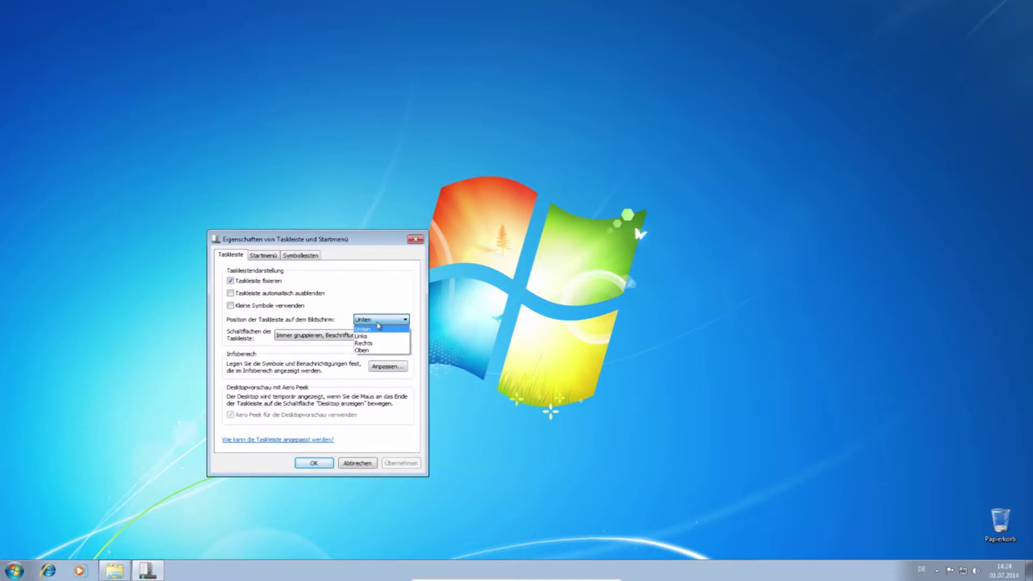
click(378, 325)
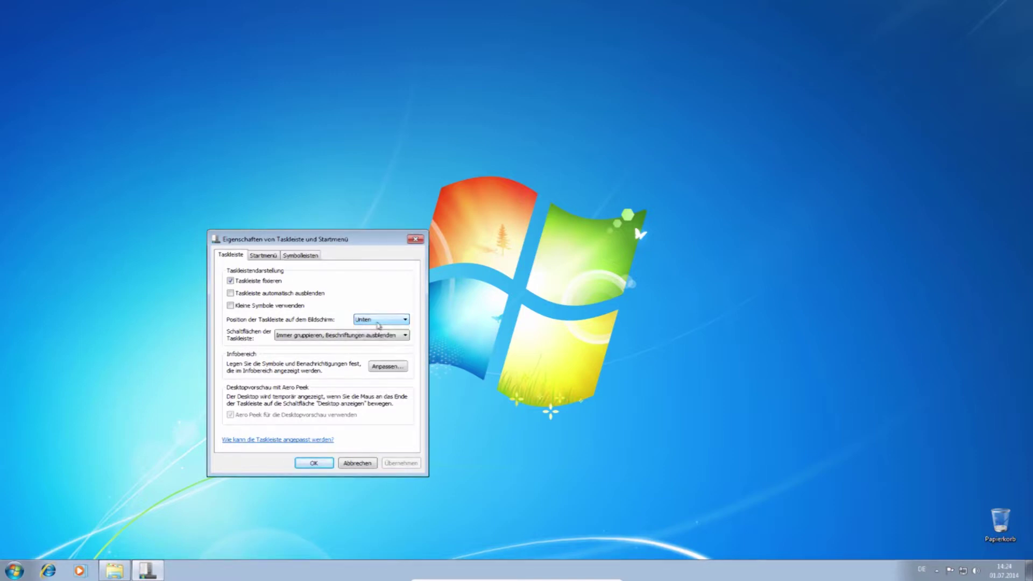
click(375, 336)
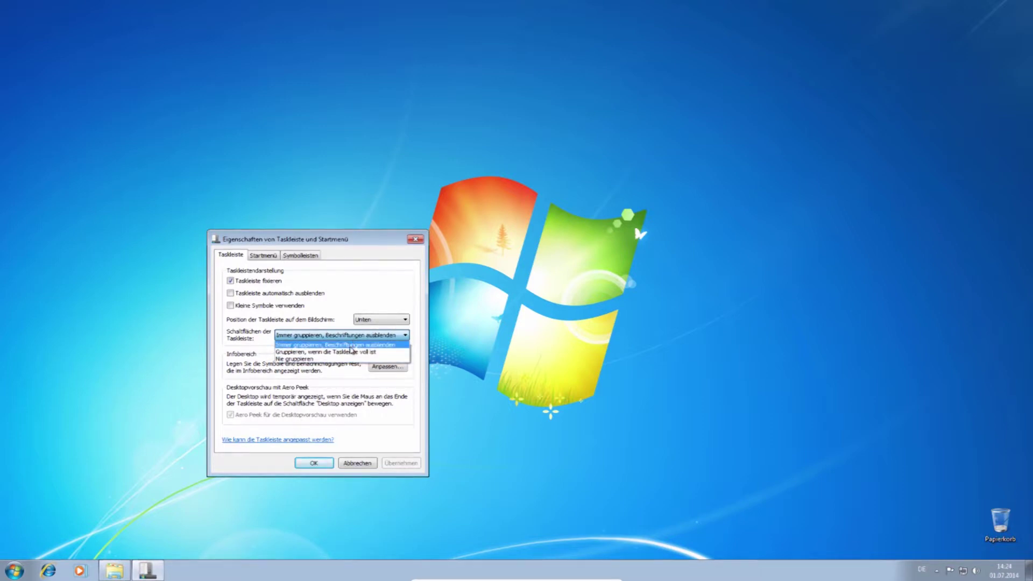
click(330, 341)
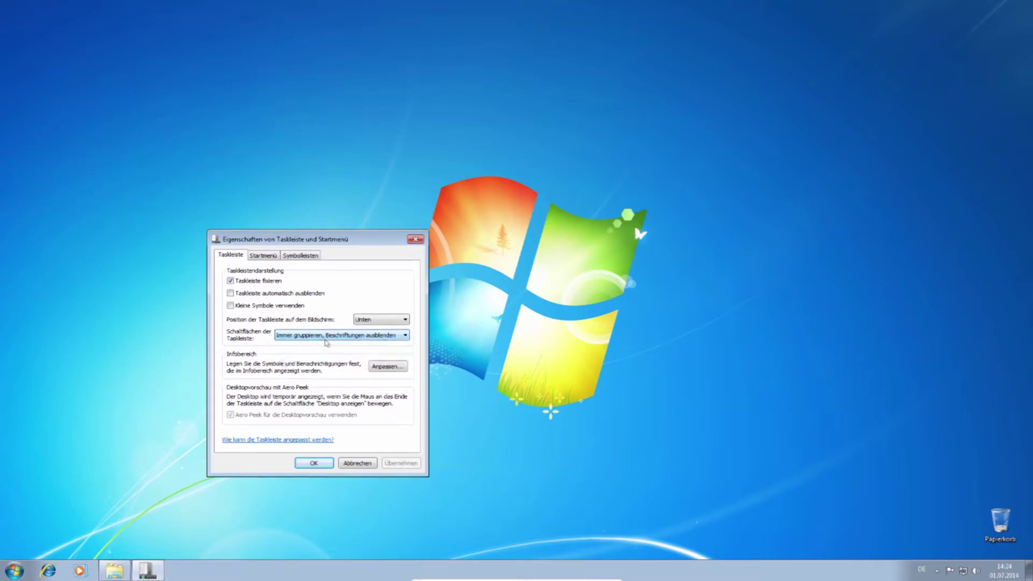
- Set the taskbar buttons to "Nie gruppieren", apply it, and preview the labelled buttons of the open windows
click(288, 339)
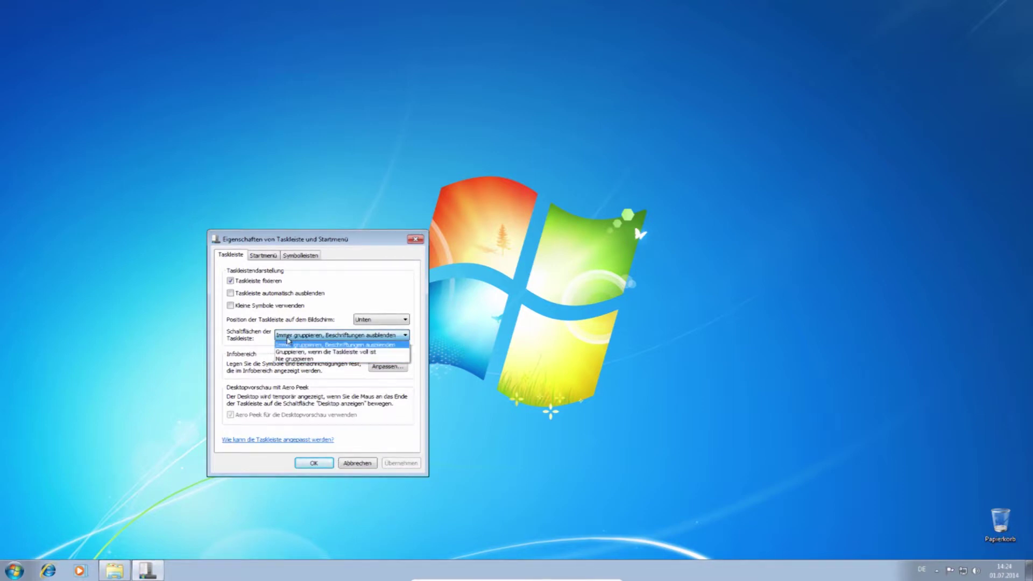
click(298, 360)
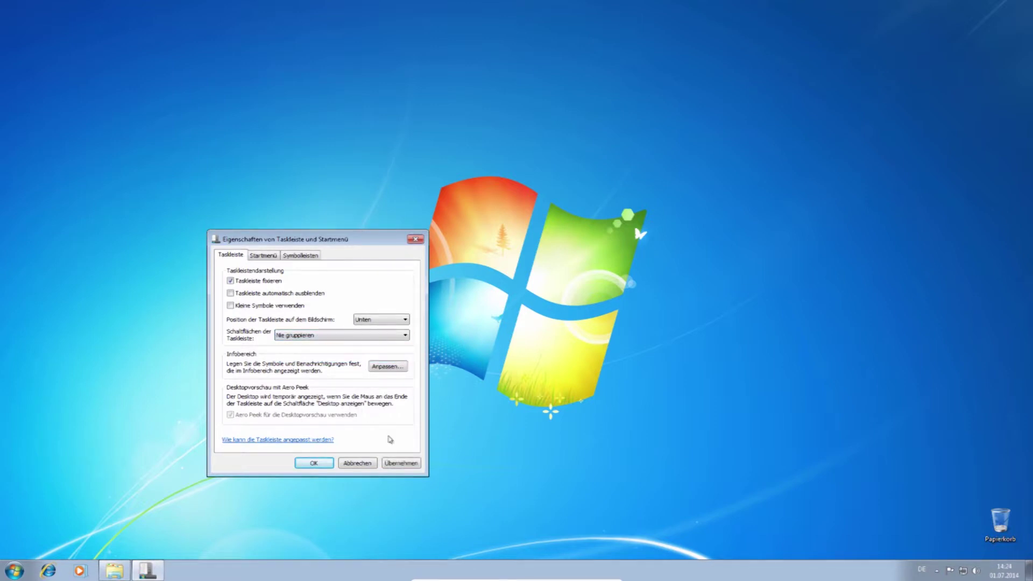
click(401, 463)
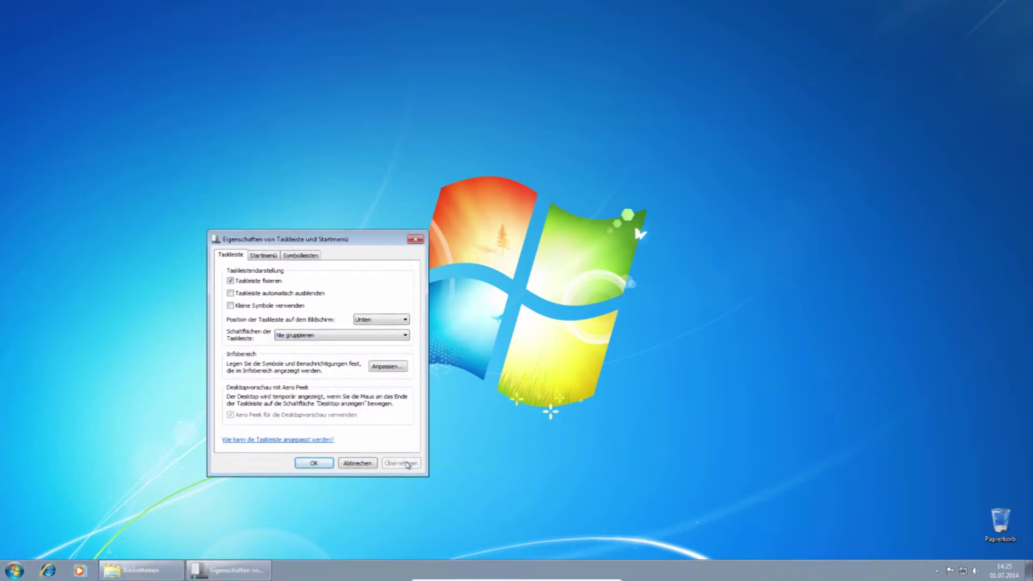
mouse_move(133, 576)
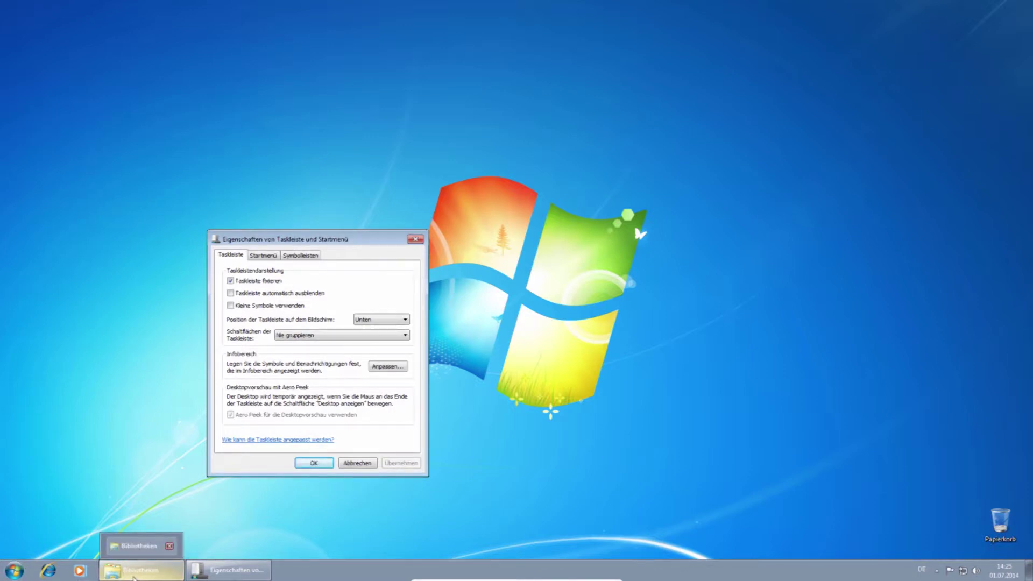
mouse_move(233, 575)
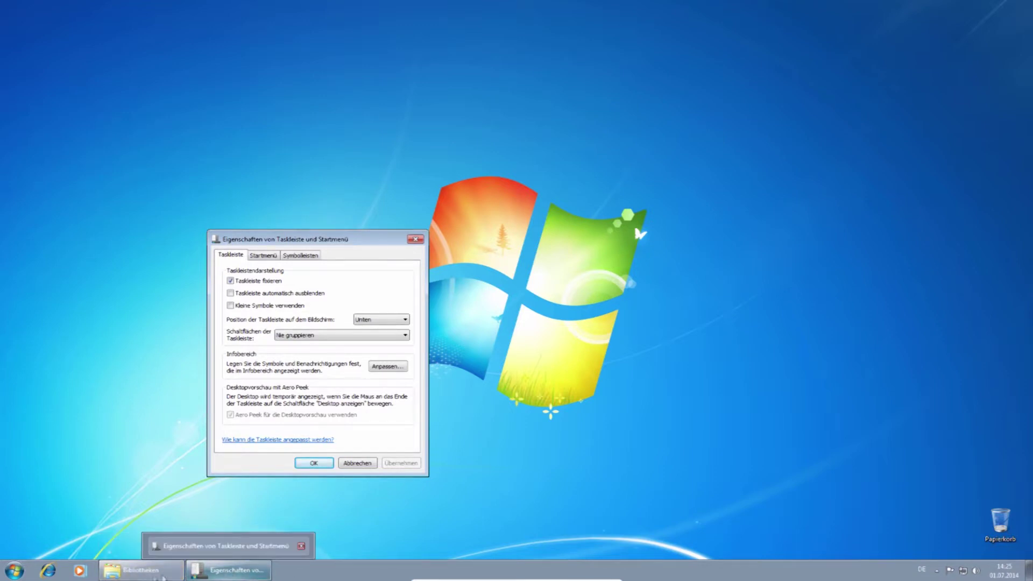
- Set the taskbar buttons back to "Immer gruppieren, Beschriftungen ausblenden" and apply it
click(305, 335)
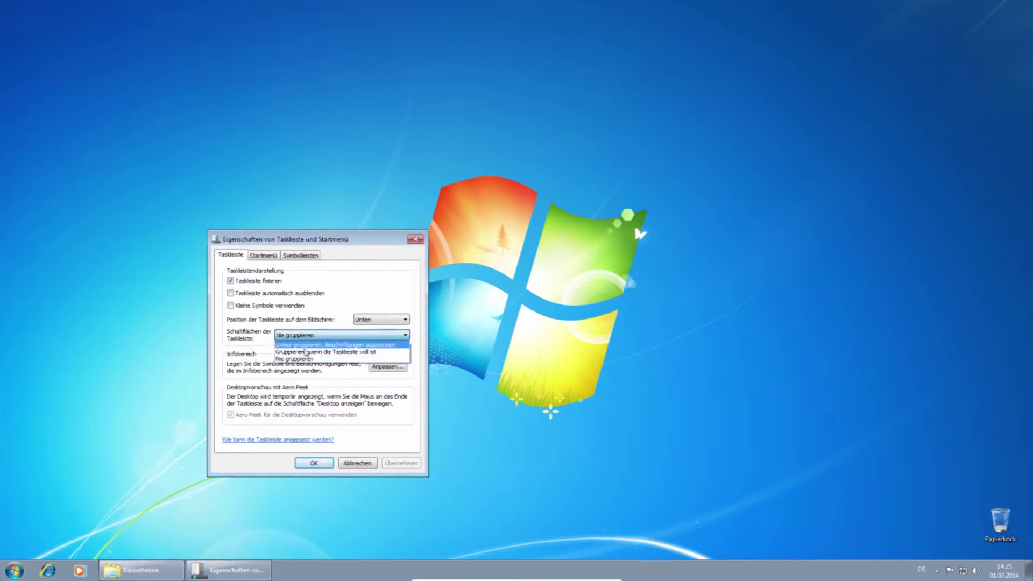
click(323, 344)
click(400, 464)
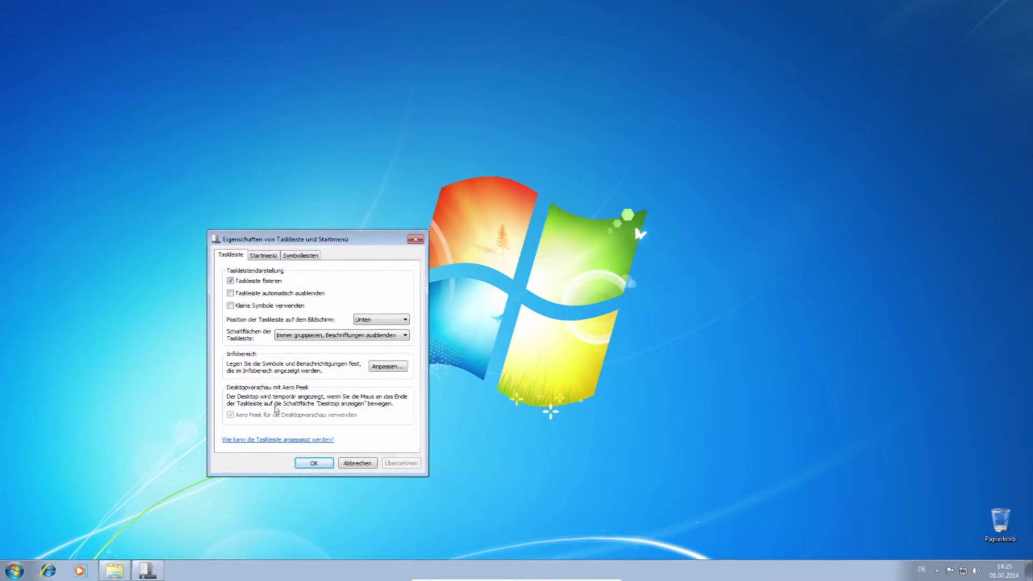
- In the notification area customization, set Wartungscenter to "Symbol und Benachrichtigungen ausblenden" and confirm
click(375, 368)
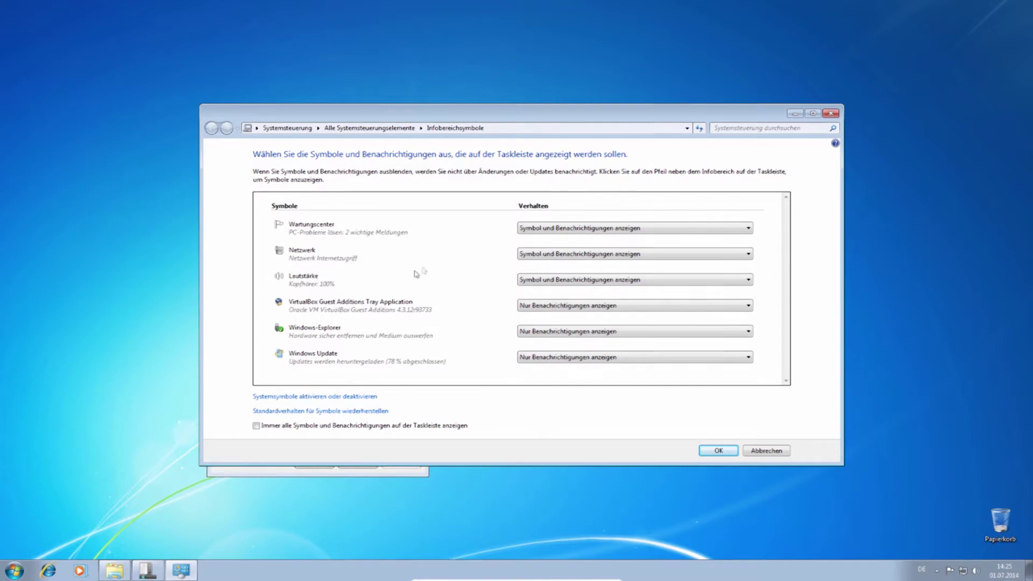
click(575, 228)
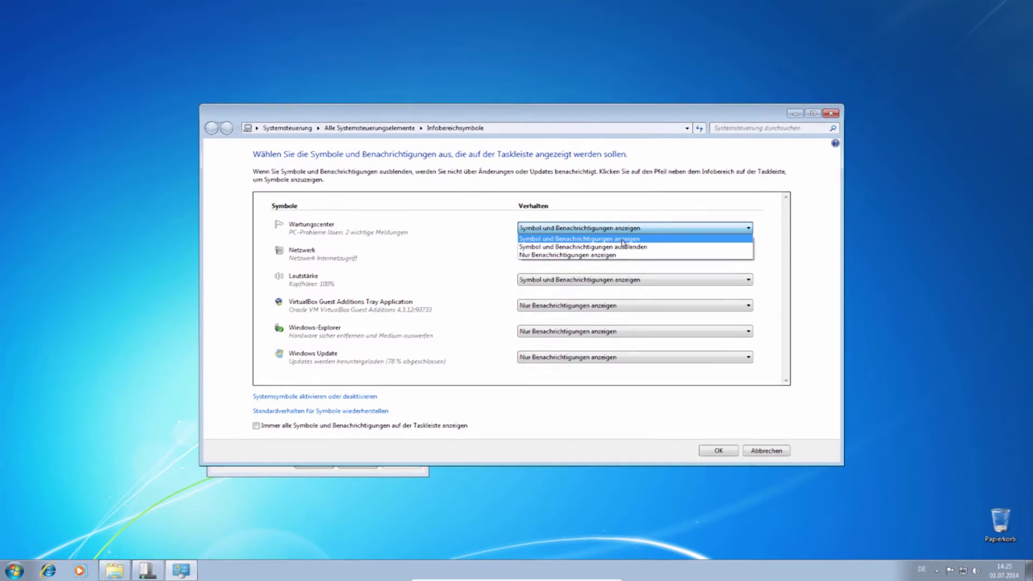
click(647, 257)
click(612, 229)
click(607, 239)
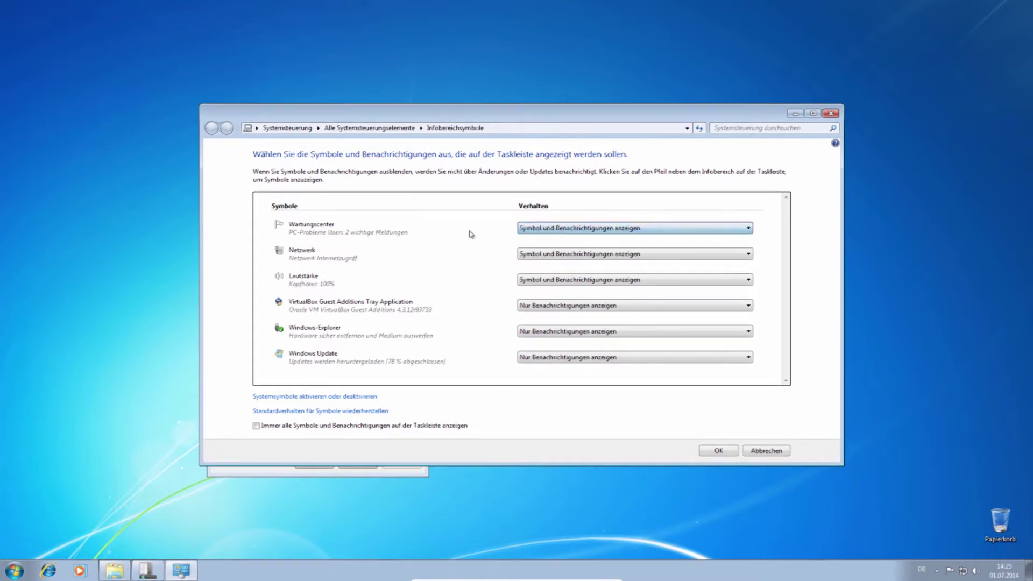
click(534, 232)
click(537, 244)
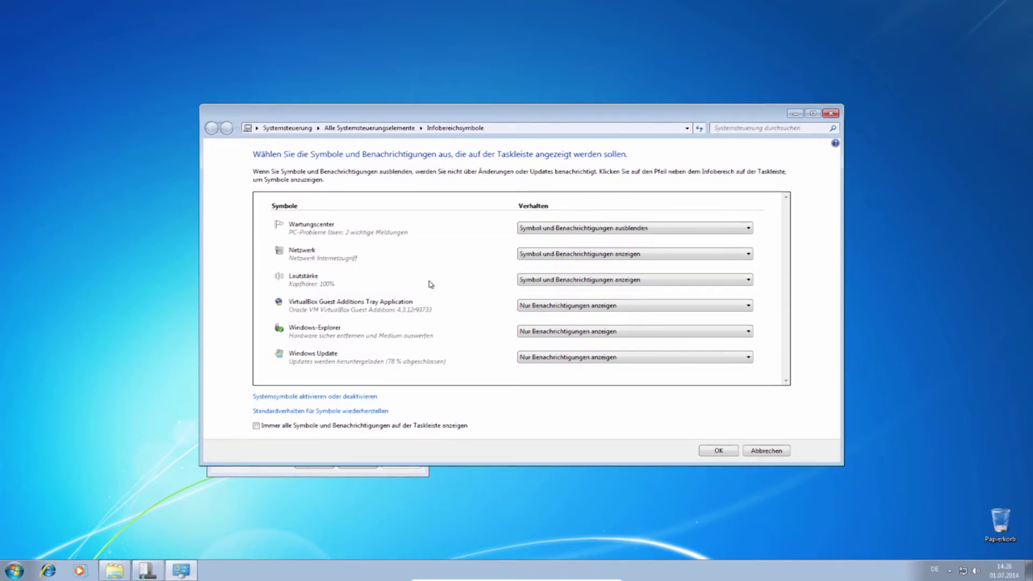
click(718, 454)
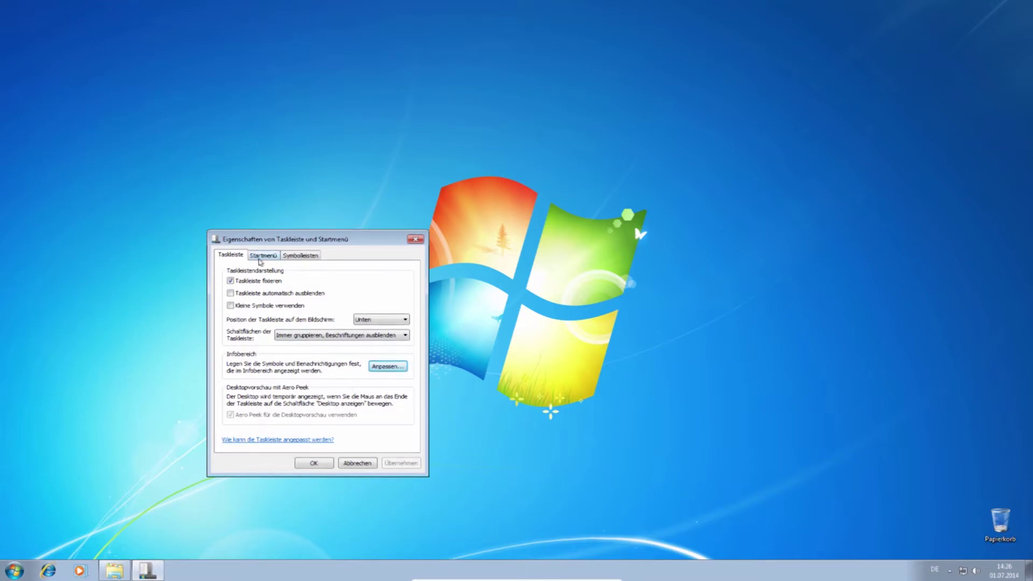
- Reopen the notification area customization, turn "Immer alle Symbole und Benachrichtigungen auf der Taskleiste anzeigen" on and off again, and confirm
click(390, 367)
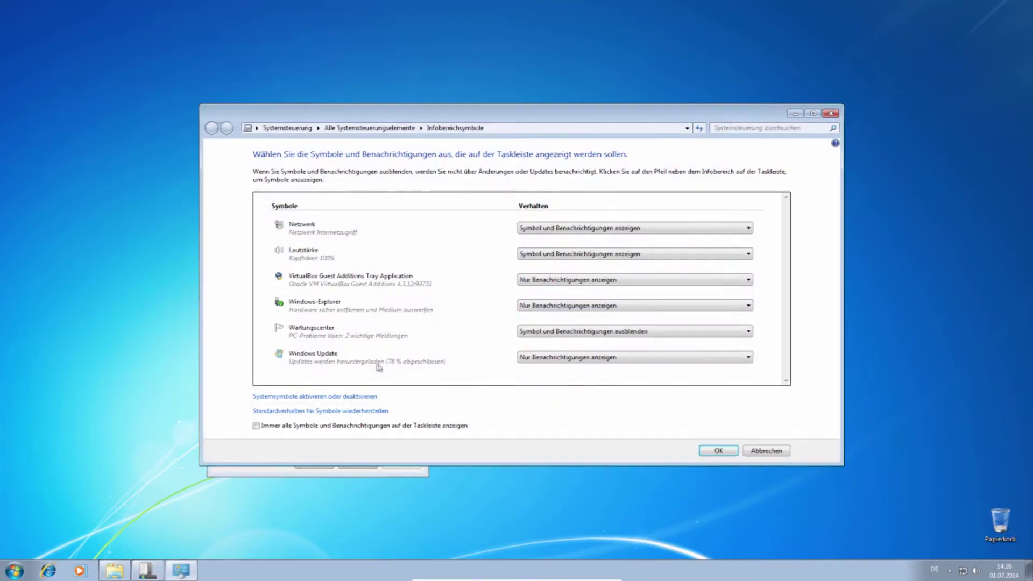
click(299, 427)
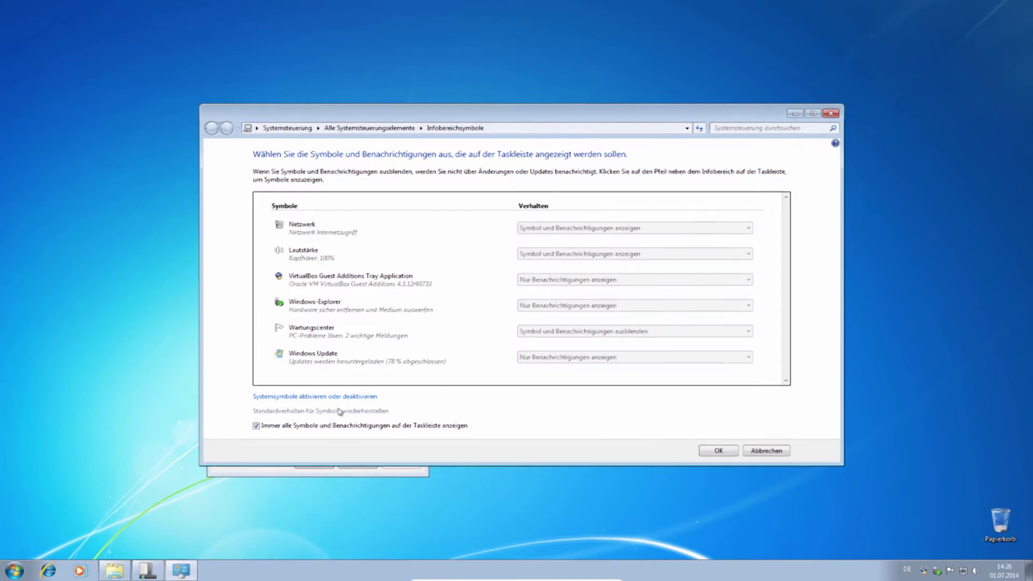
click(338, 426)
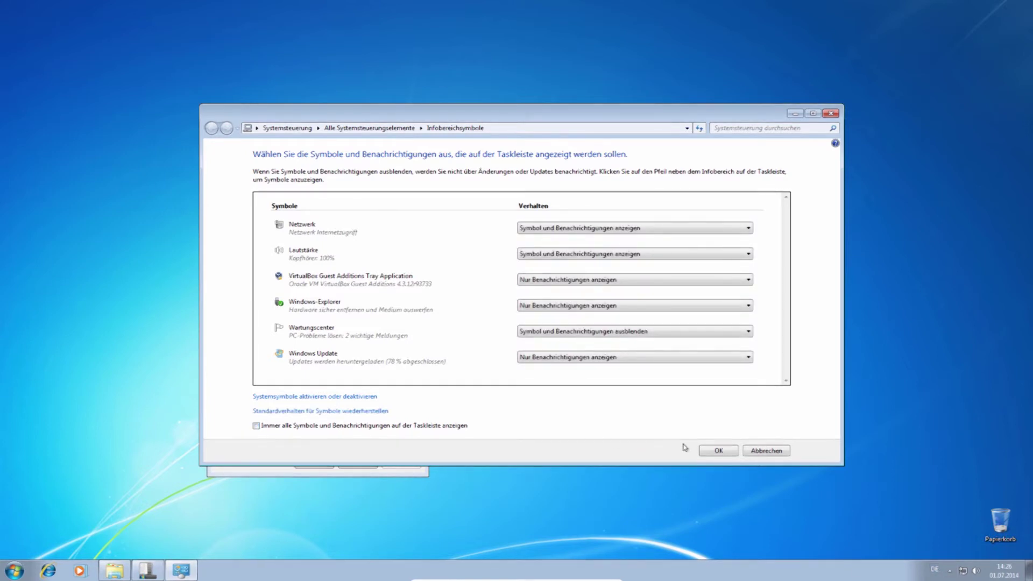
click(712, 450)
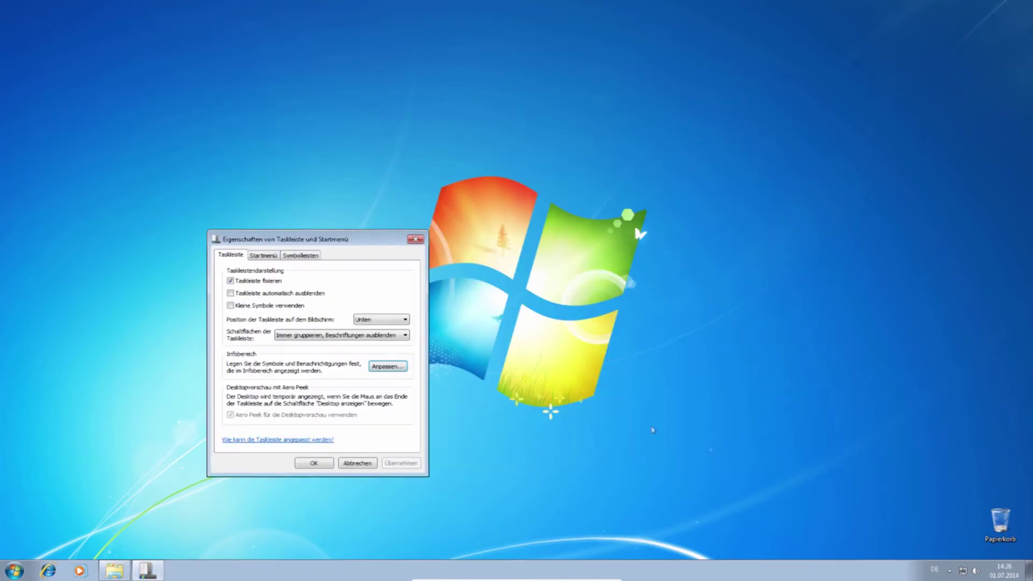
- Look through the Start menu customization options down to the end of the list and confirm them without edits
click(269, 257)
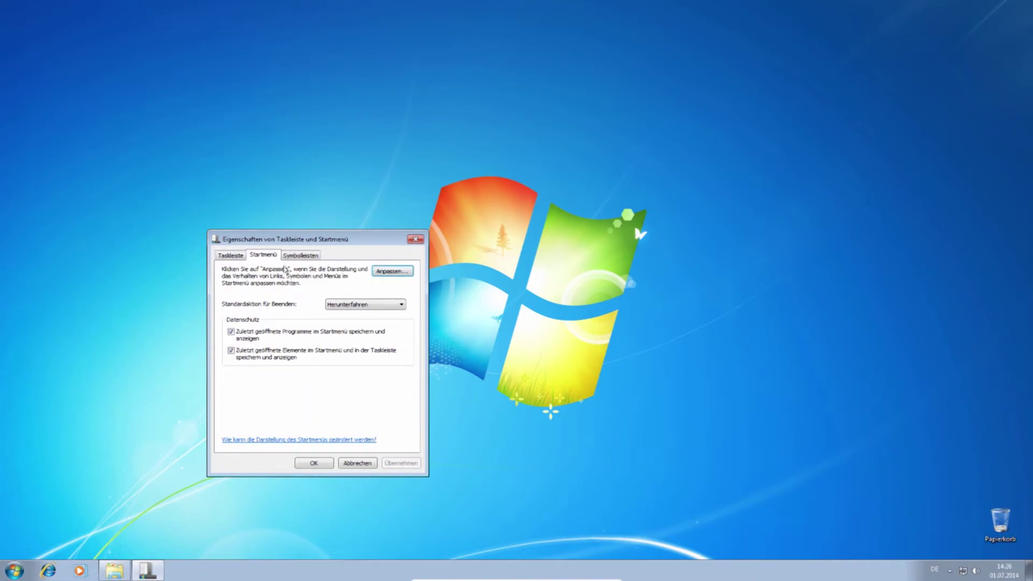
click(378, 272)
drag(311, 264, 598, 251)
drag(694, 295, 694, 391)
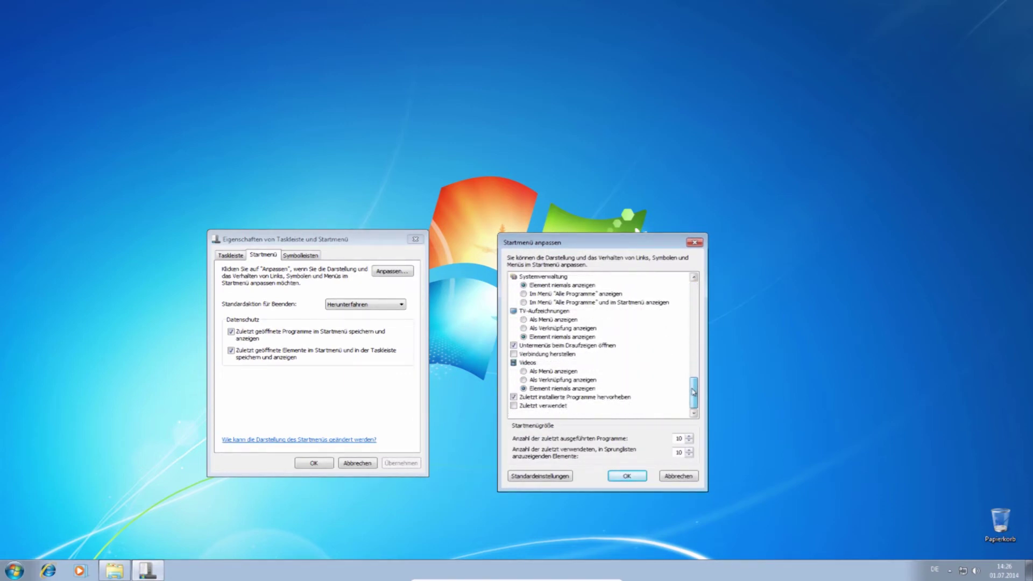
click(630, 478)
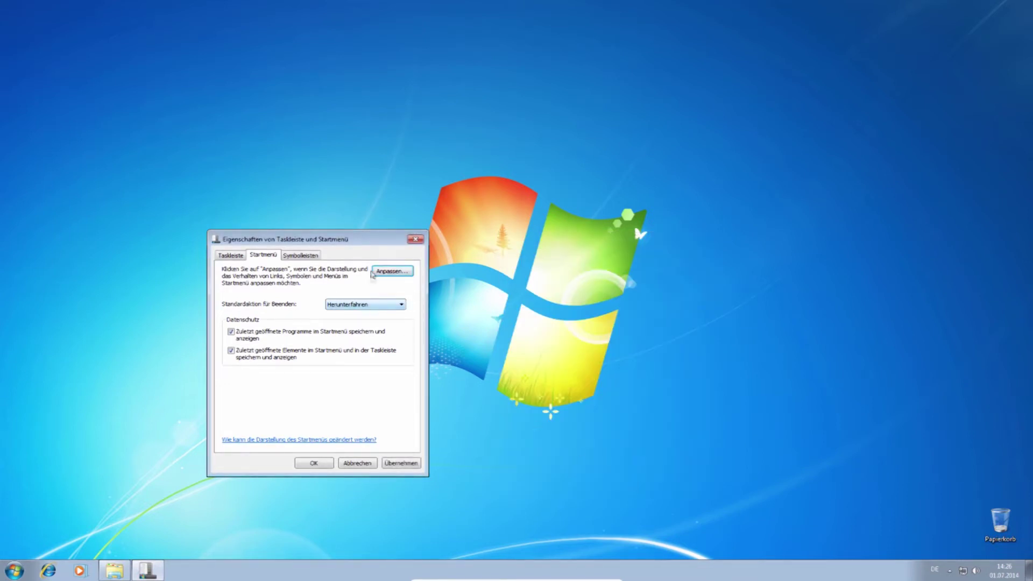
- Review the choices for "Standardaktion für Beenden" and compare them with the shutdown button in the Start menu
click(346, 307)
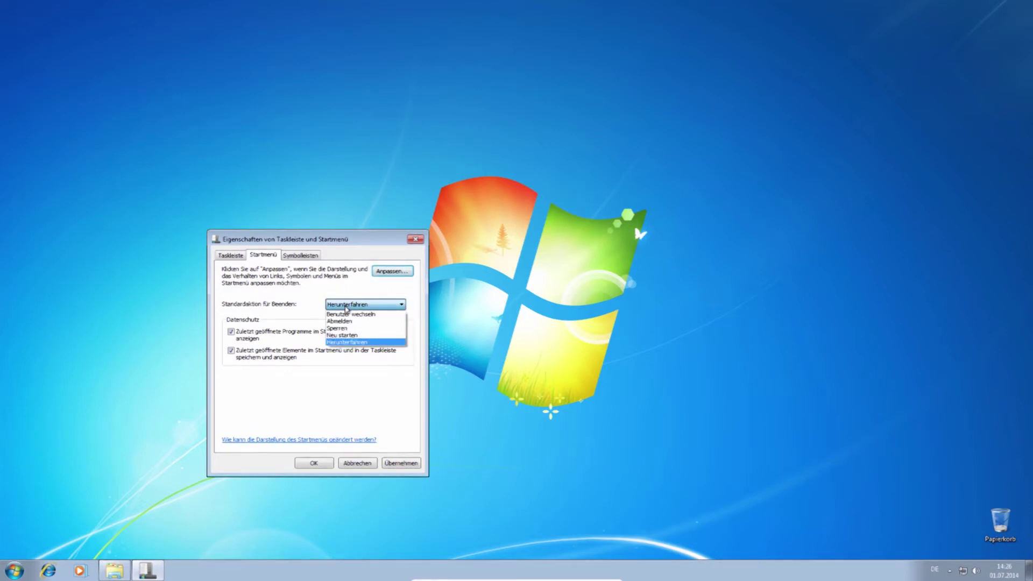
click(346, 306)
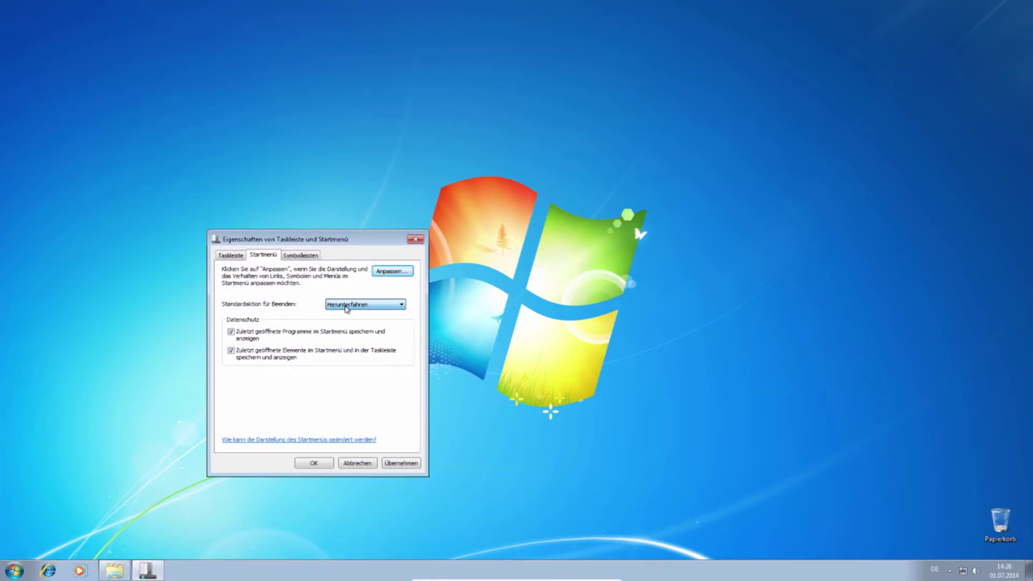
click(2, 571)
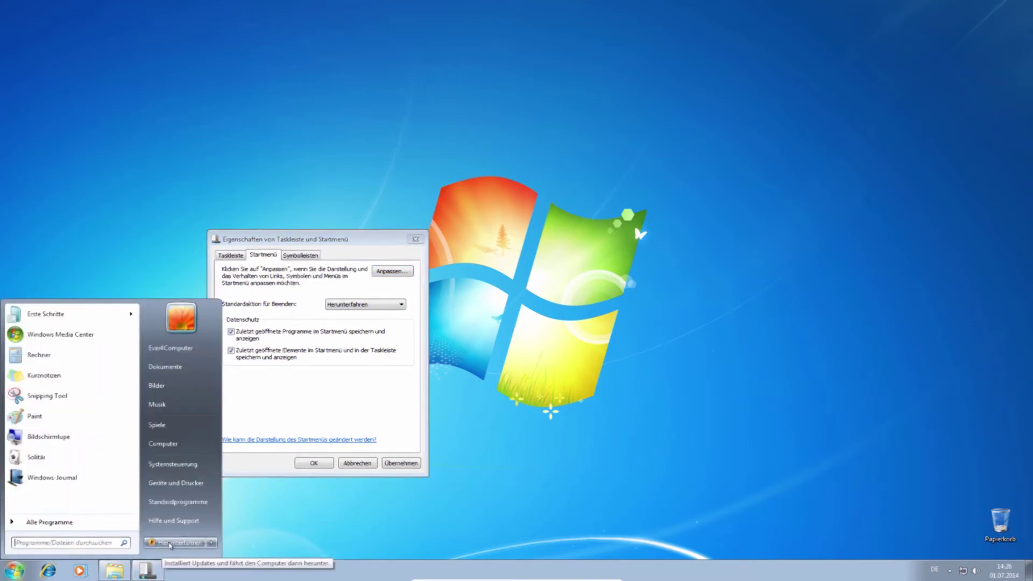
click(364, 306)
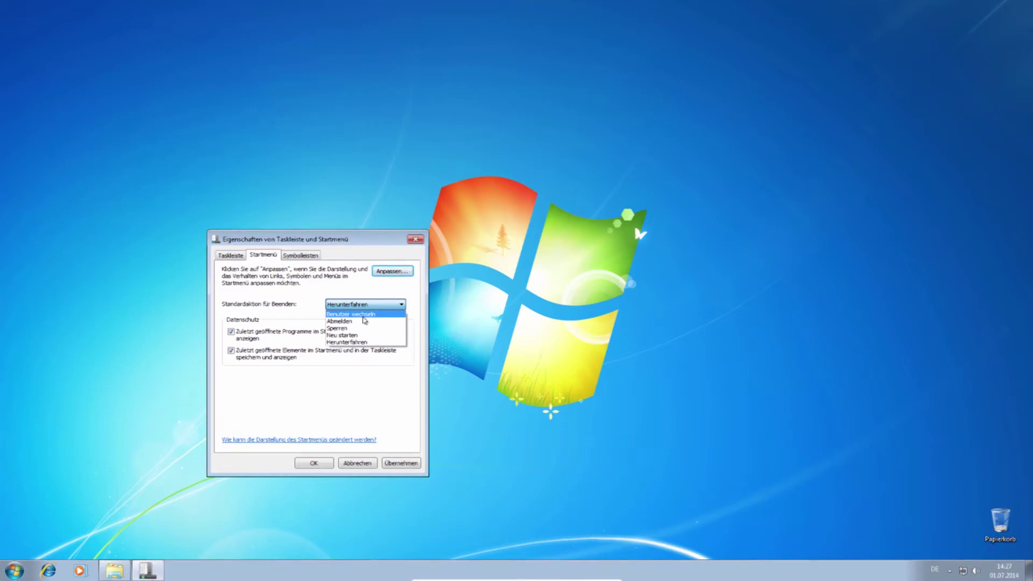
click(352, 296)
click(345, 304)
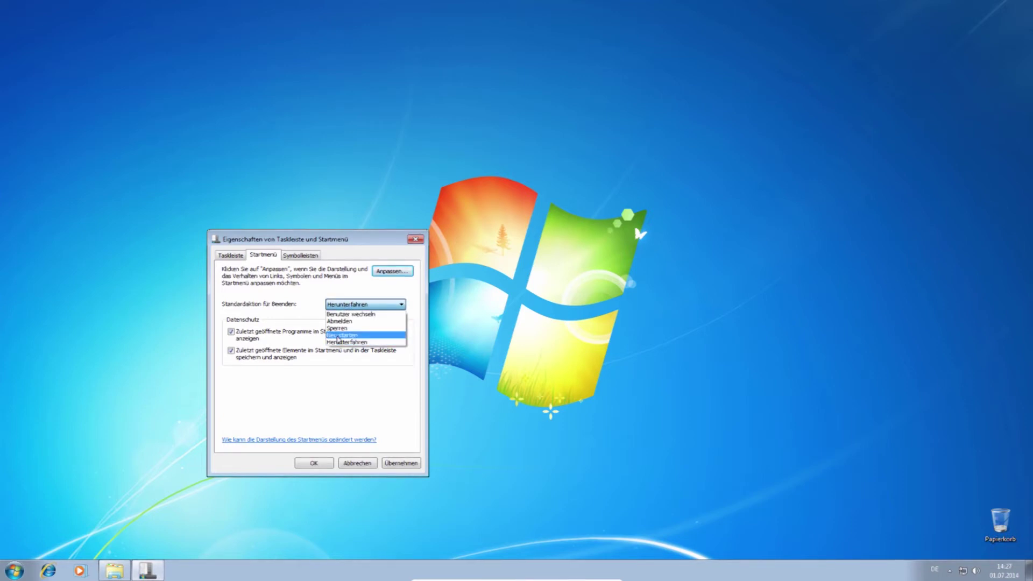
click(243, 313)
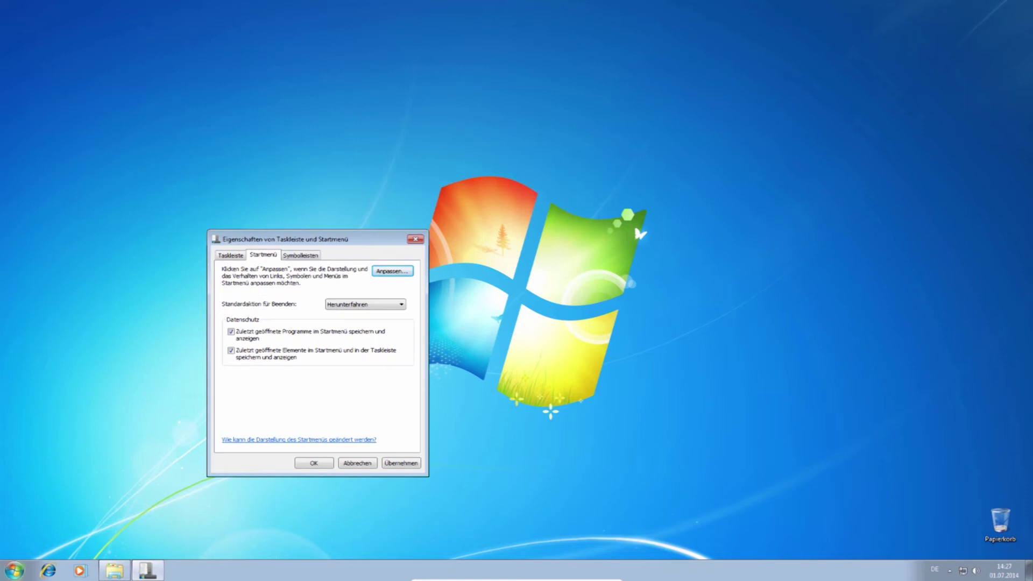
- Show the additional shutdown options beside "Herunterfahren" in the Start menu, and return to the properties dialog
click(15, 570)
mouse_move(213, 549)
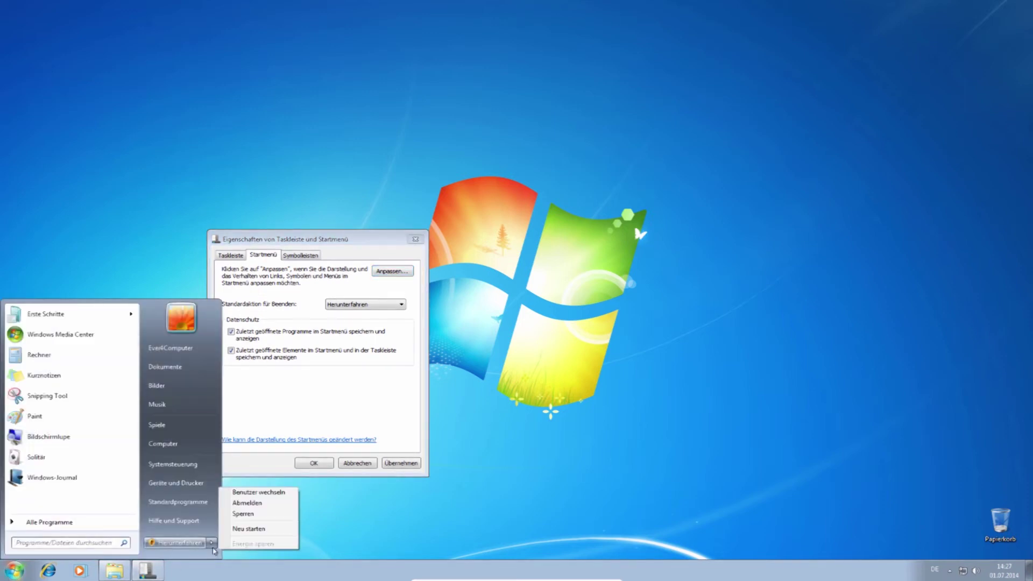
click(354, 388)
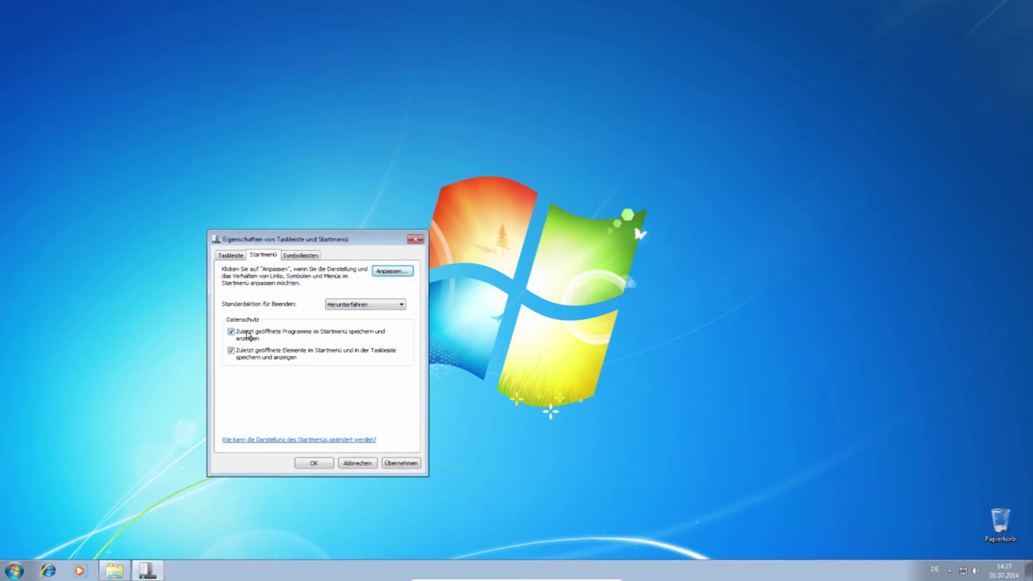
- Examine the recently used programs in the Start menu and the "Häufig" entries in the Windows-Explorer jump list
click(14, 571)
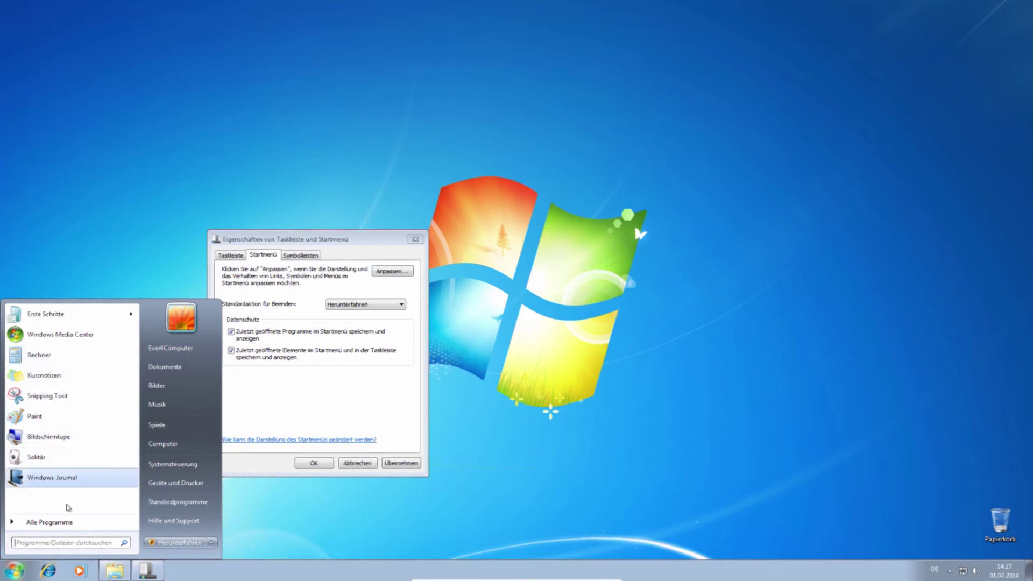
click(284, 424)
right_click(123, 575)
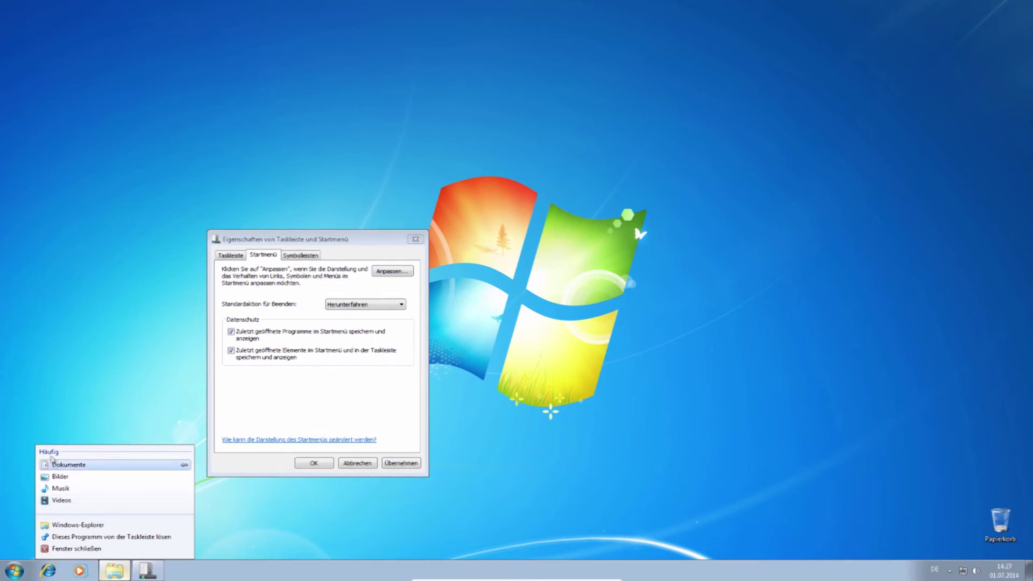
click(323, 400)
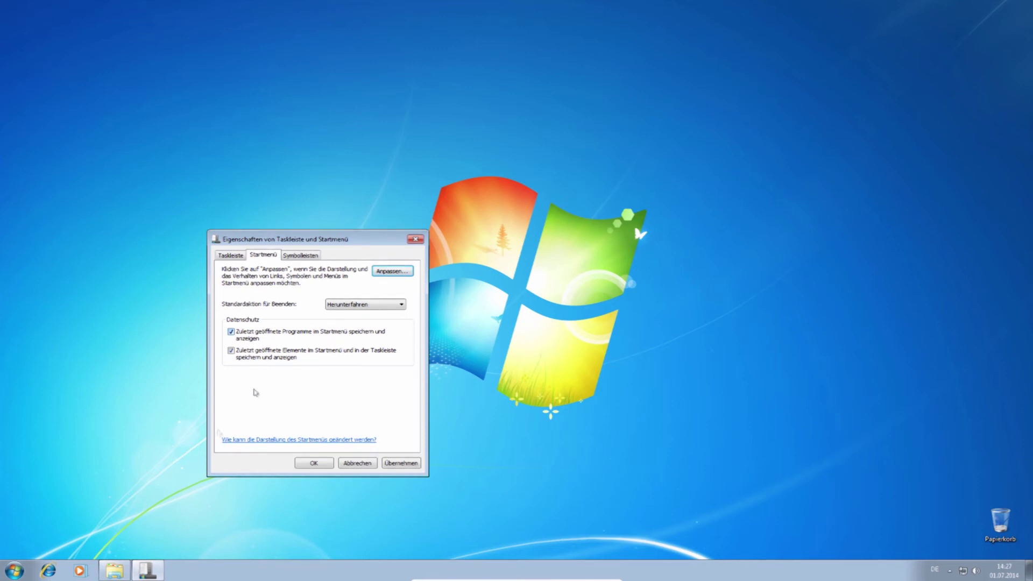
right_click(102, 572)
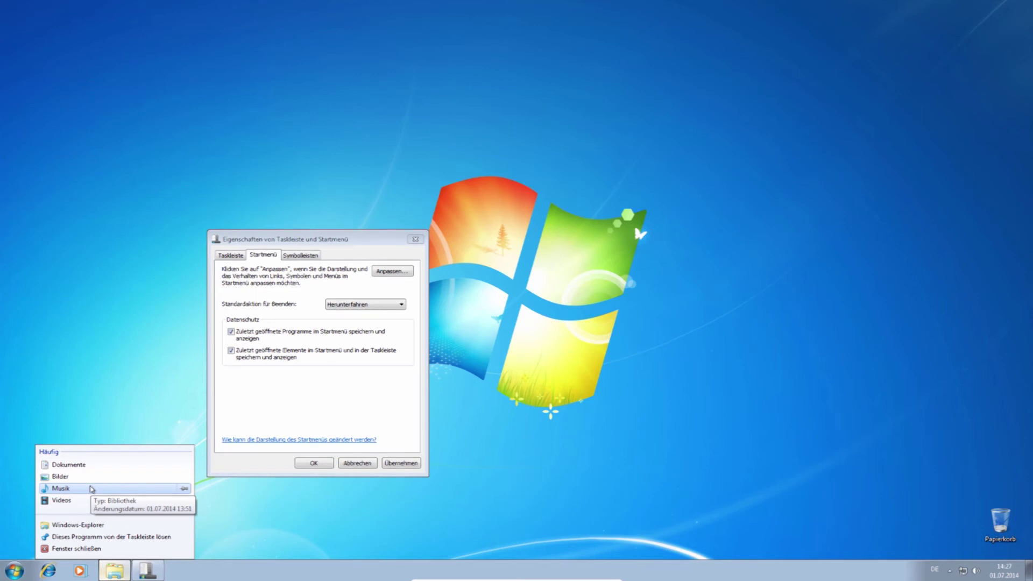
click(269, 391)
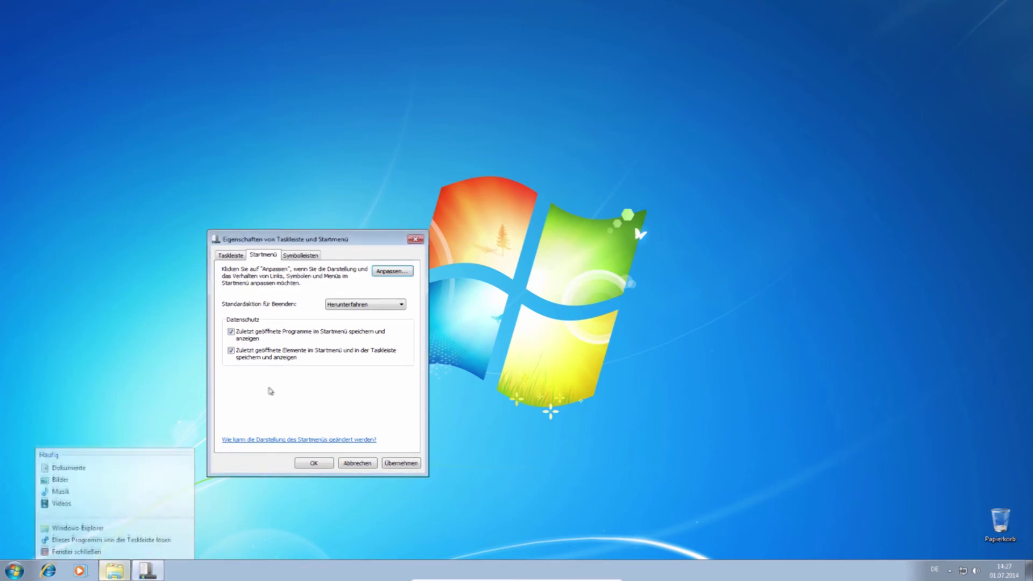
- Turn the Datenschutz options for recently opened programs and items off and on again, and view the Start menu's program list
click(231, 333)
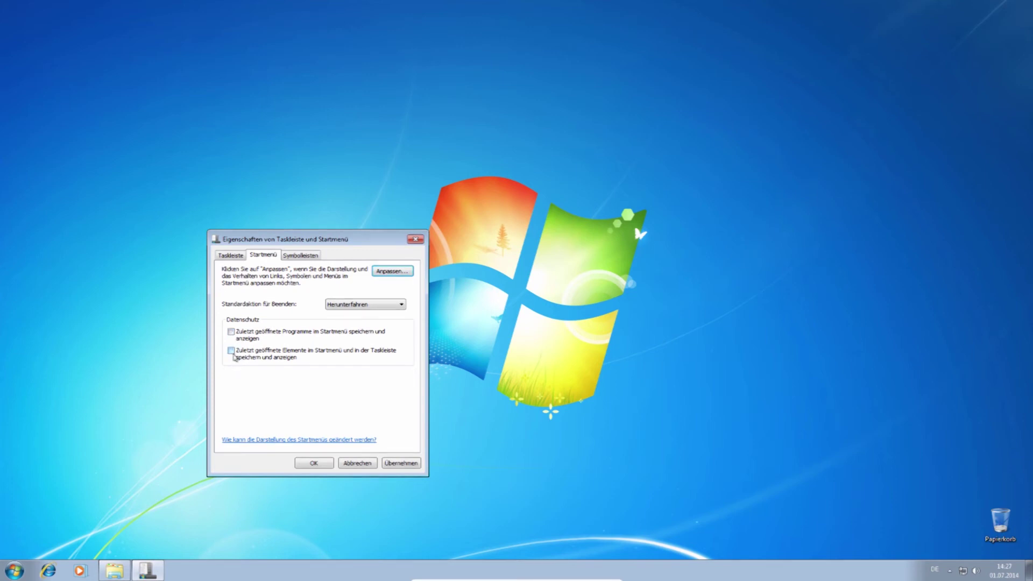
click(256, 335)
key(super)
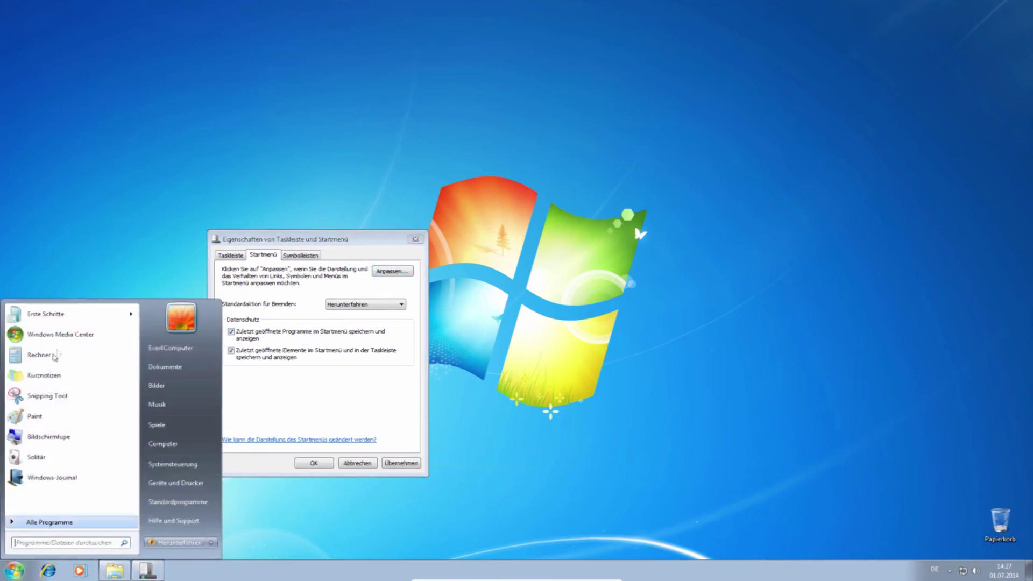
key(super)
- Disable saving and showing recently opened programs and items, apply and confirm the settings, and check the Windows-Explorer jump list
click(249, 336)
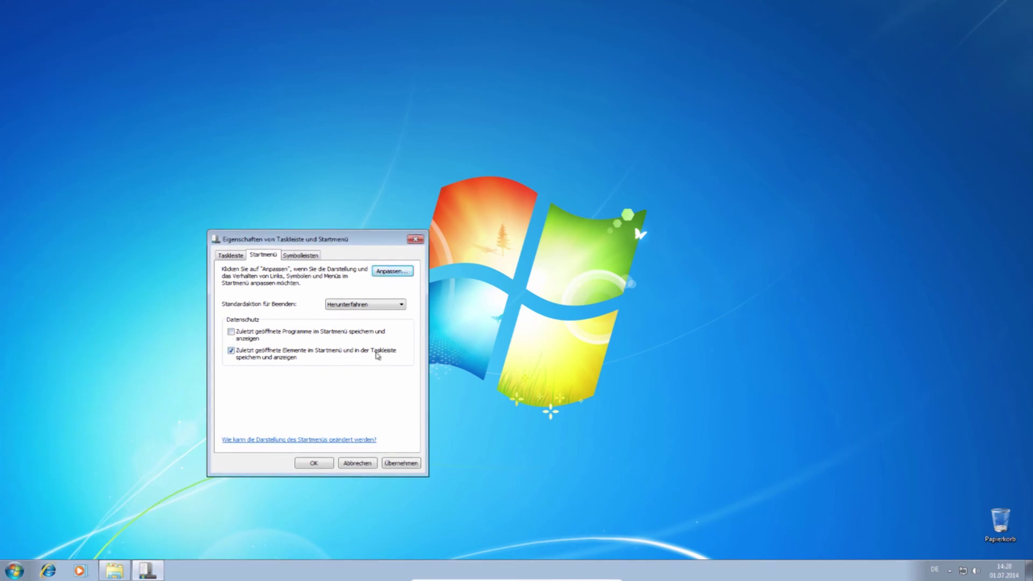
click(247, 354)
click(403, 463)
click(312, 463)
right_click(114, 570)
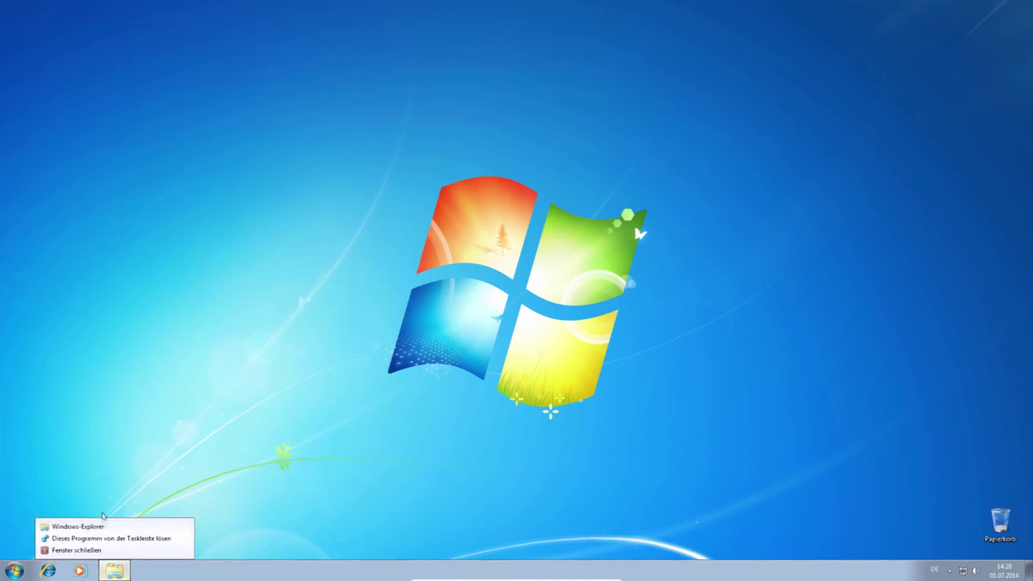
click(113, 456)
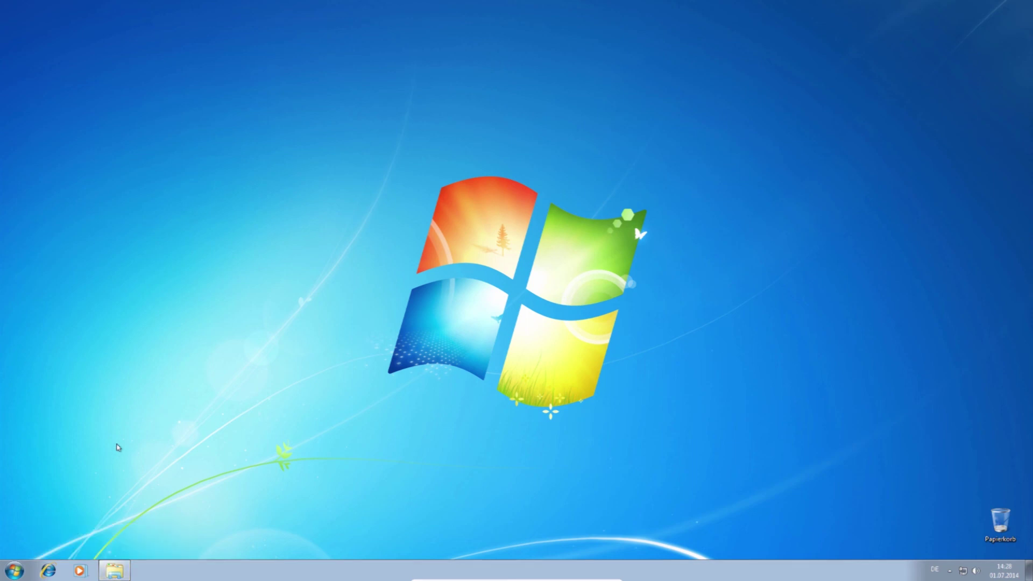